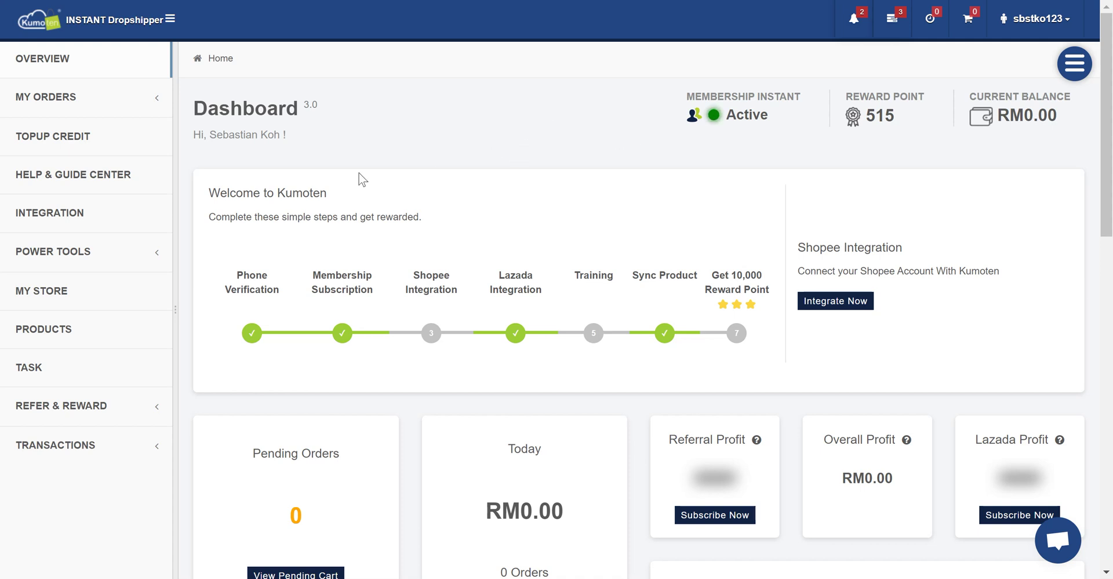
Step: Open the product page of the HIRAKI 16" table fan from the product marketplace
click(98, 342)
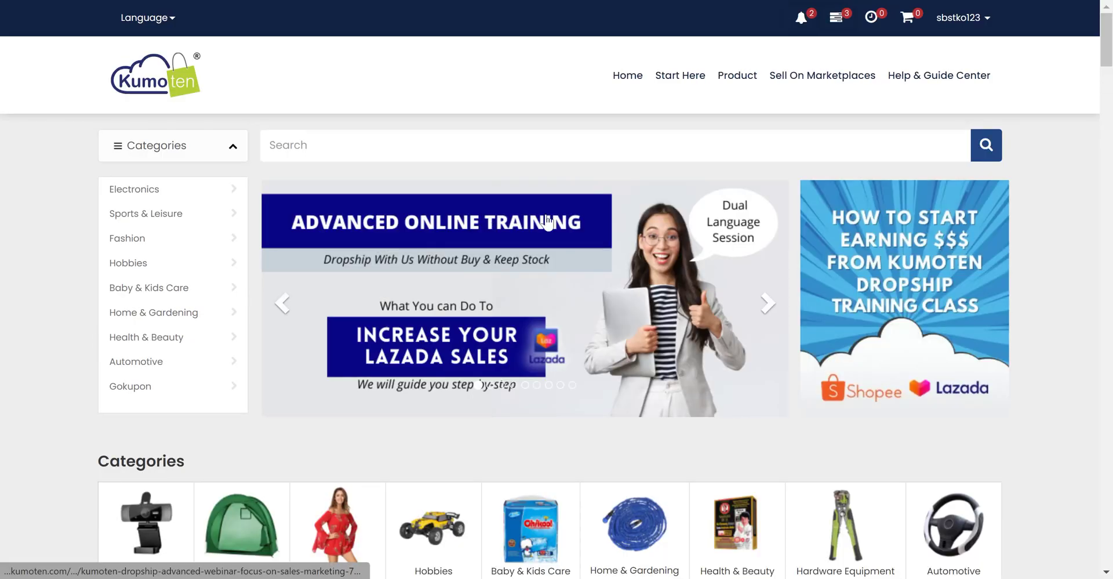
scroll(548, 223, down, 12)
scroll(548, 224, down, 8)
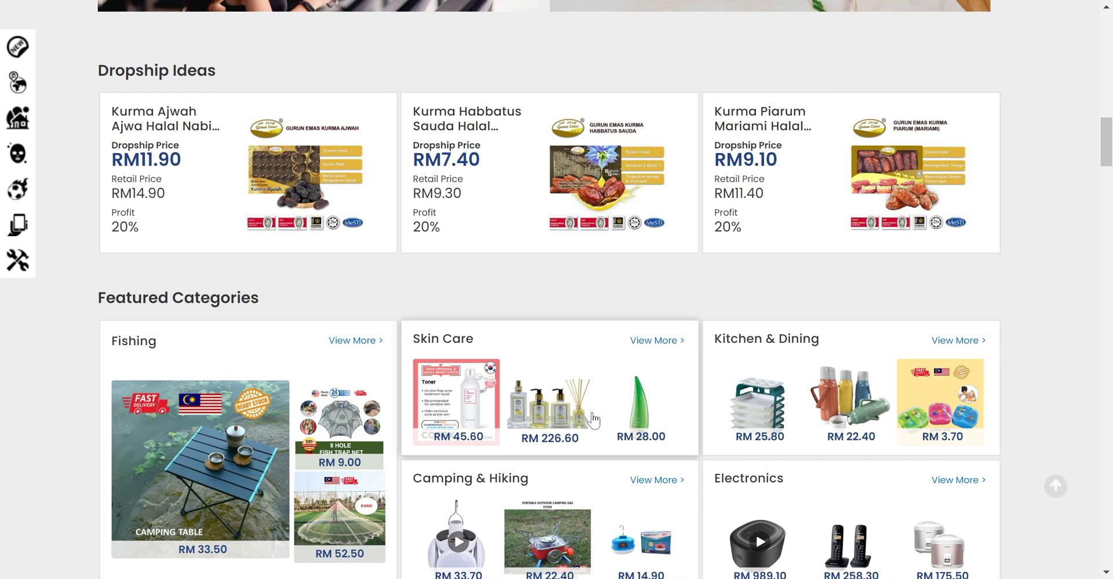
scroll(554, 432, down, 7)
click(567, 338)
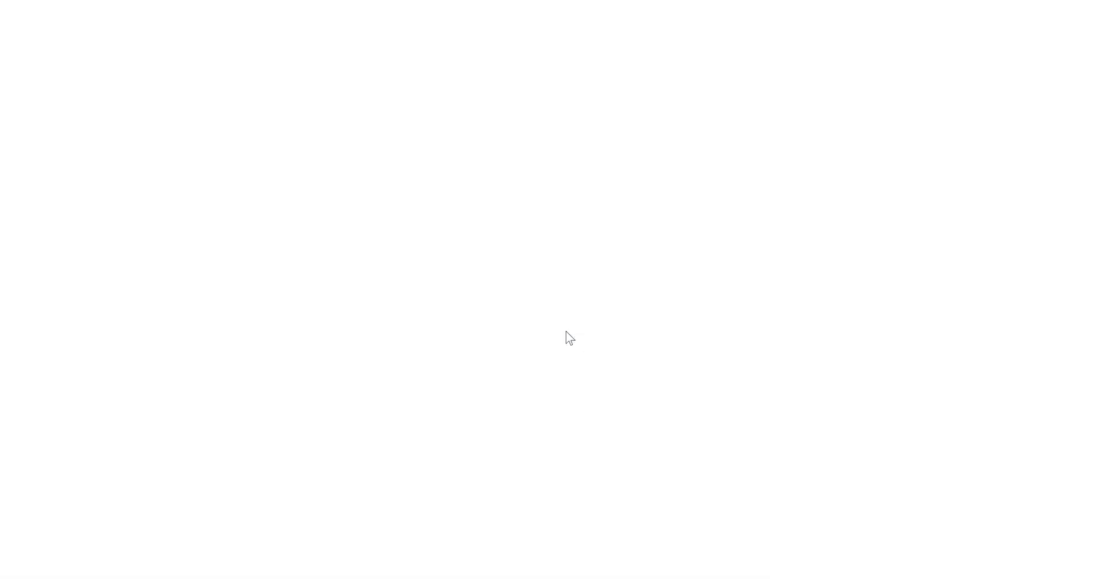
Step: Add the HIRAKI 16" table fan to MyStore
scroll(566, 334, down, 8)
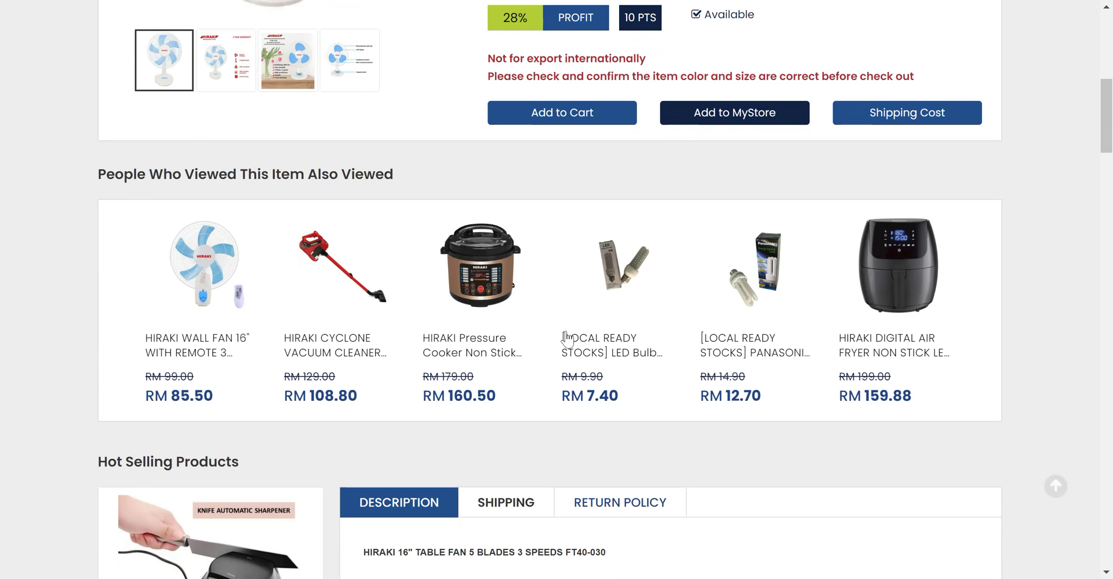
scroll(567, 338, up, 2)
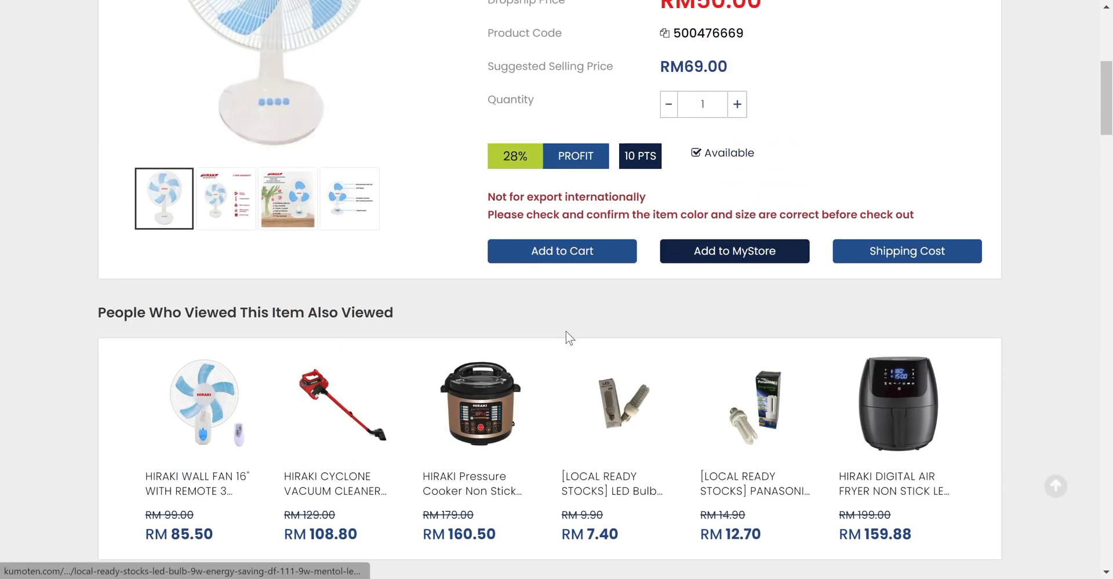
click(753, 250)
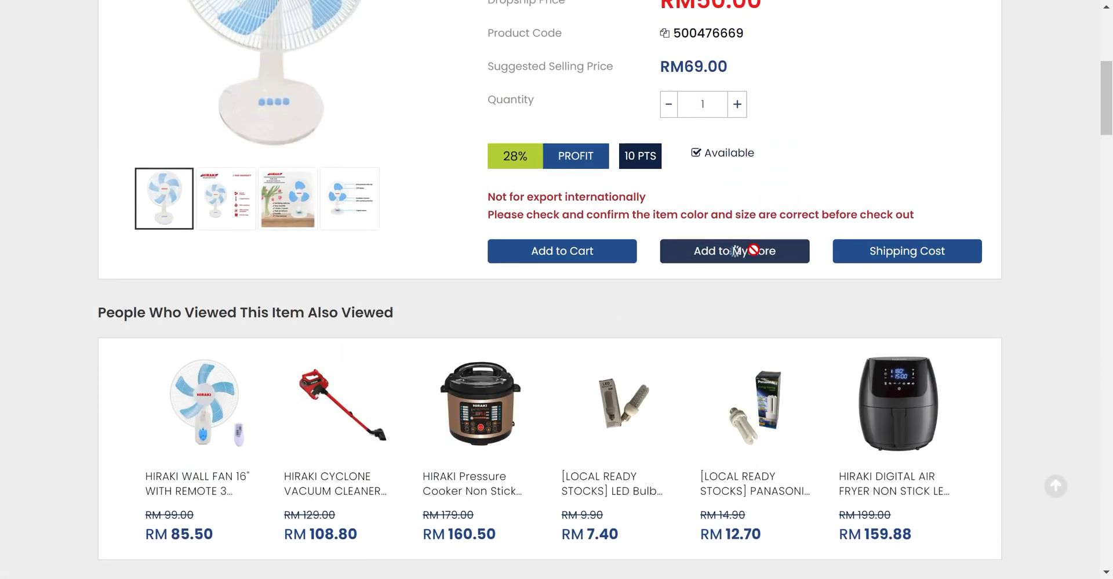
click(627, 369)
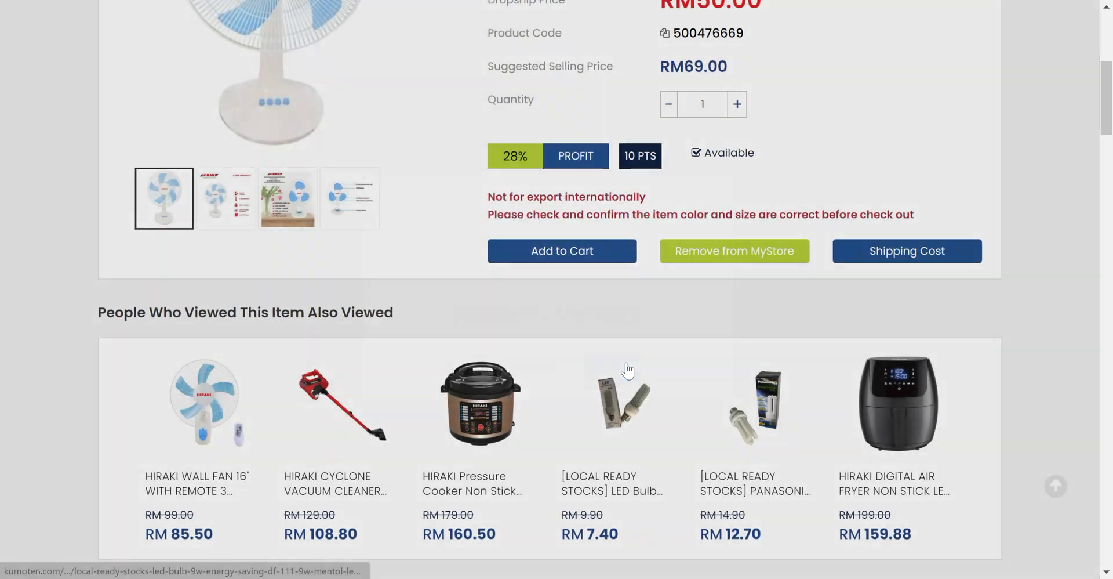
Step: Open the LED Bulb 9W Energy Saving DF-111 page from the also-viewed products and look over its details
scroll(627, 369, down, 3)
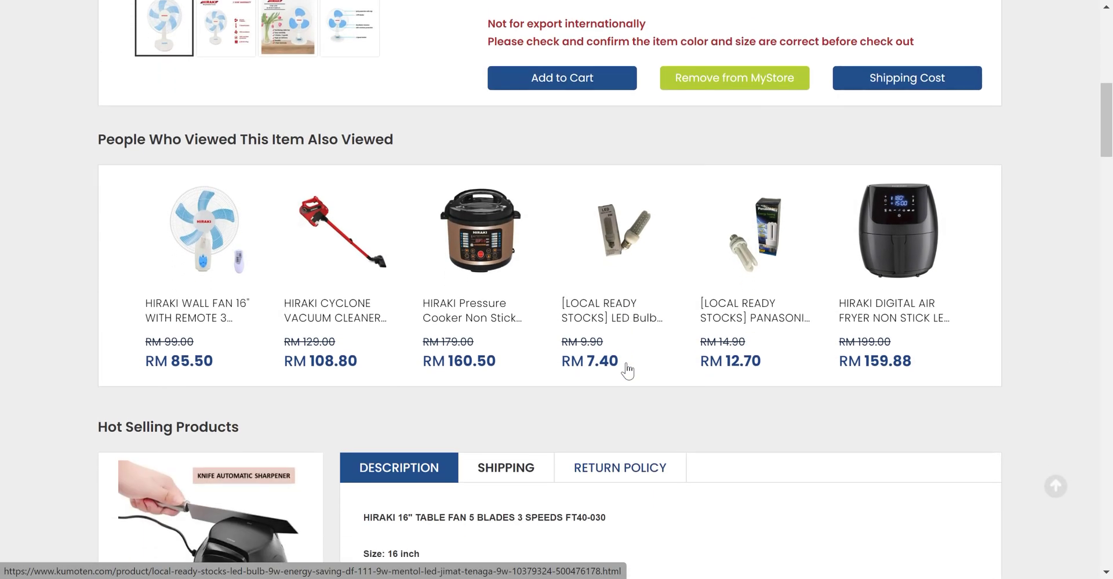
click(622, 249)
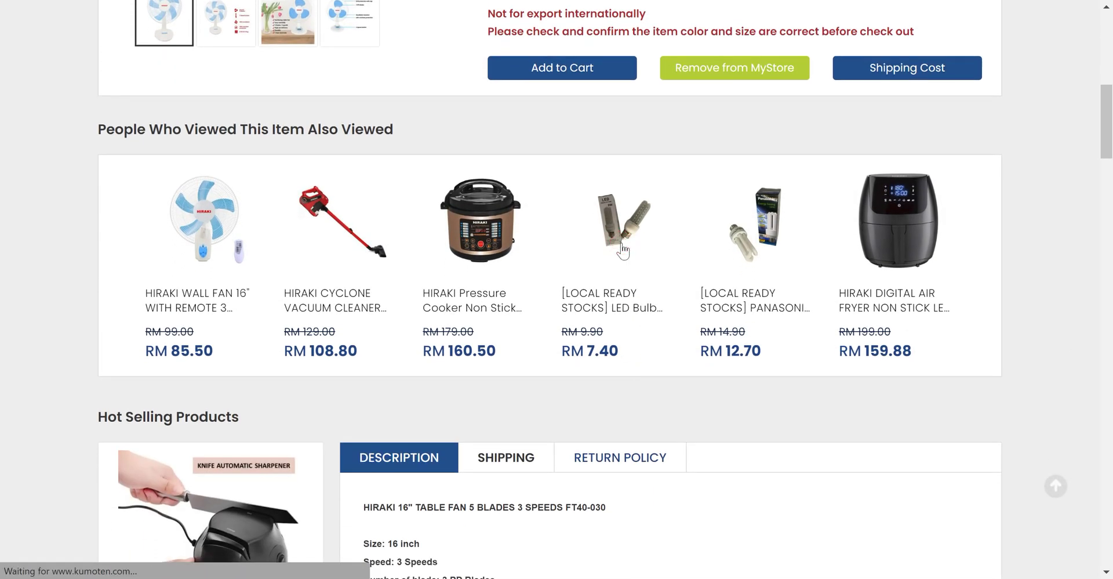
scroll(623, 249, down, 5)
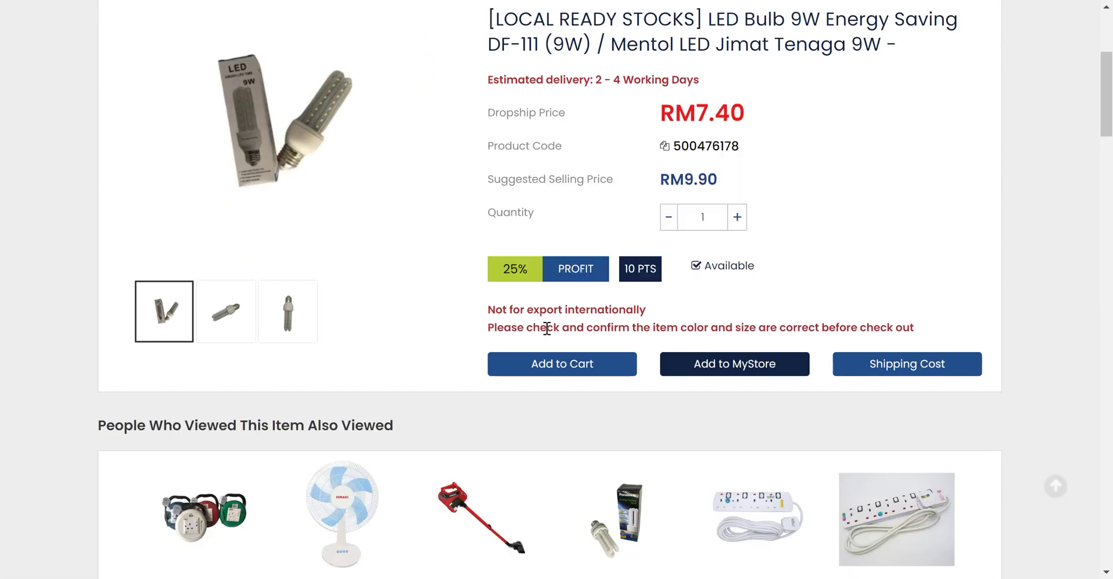
scroll(774, 132, up, 5)
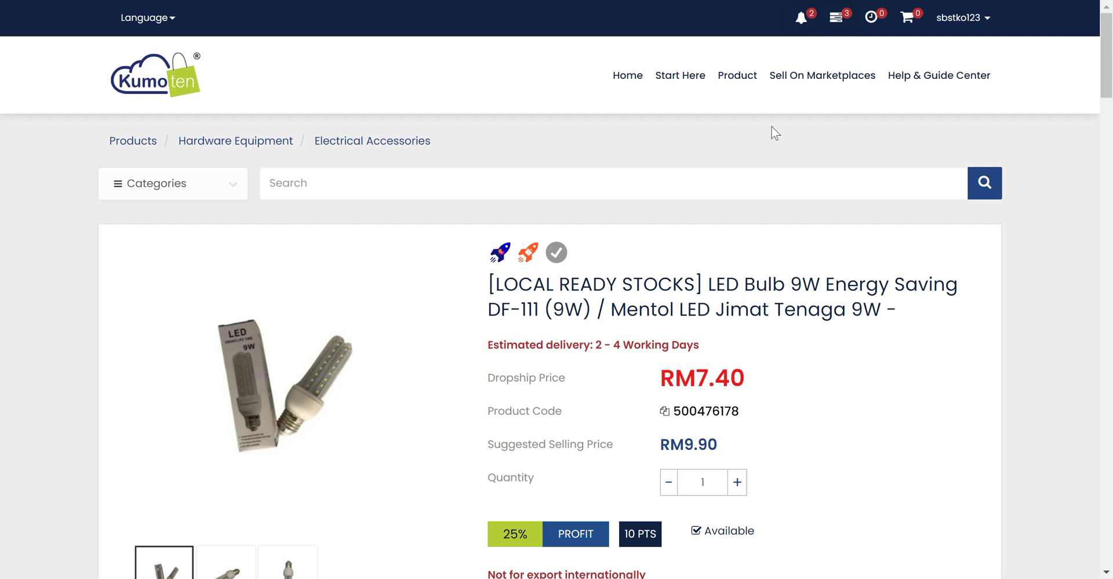
Step: From My Store, start the HIRAKI table fan's Lazada sync and choose the Small Appliances>Small Cooling & Air Treatment>Fan>Stand Fans category
click(984, 29)
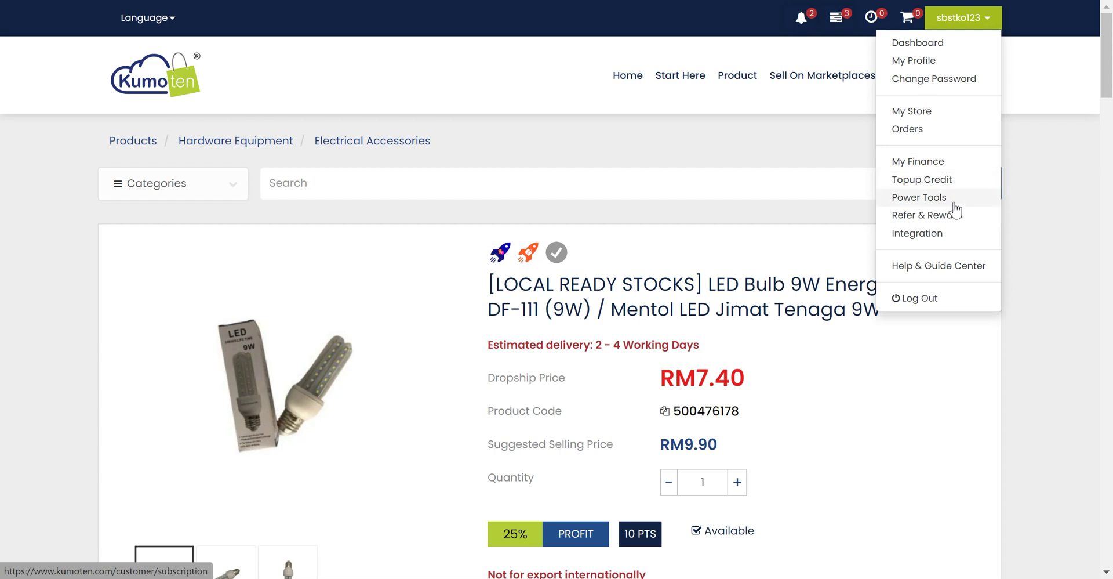
click(957, 116)
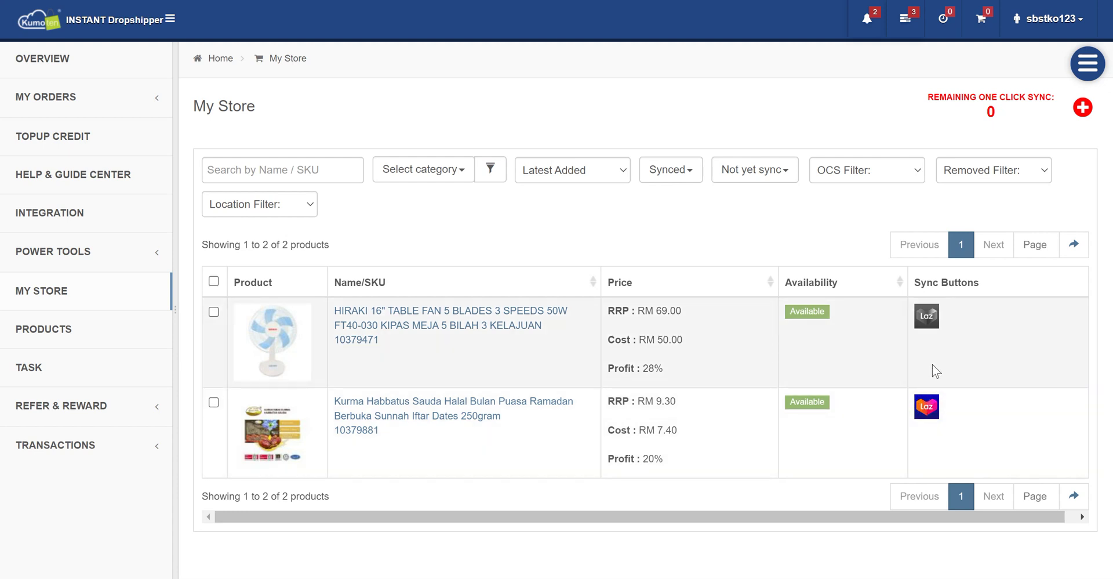
click(930, 317)
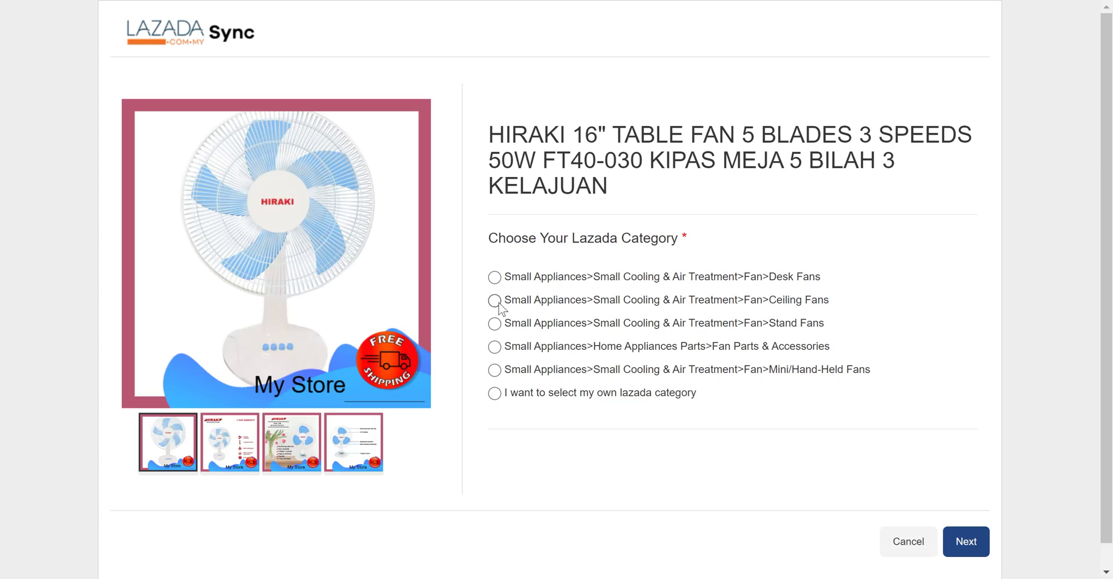
click(496, 325)
click(976, 531)
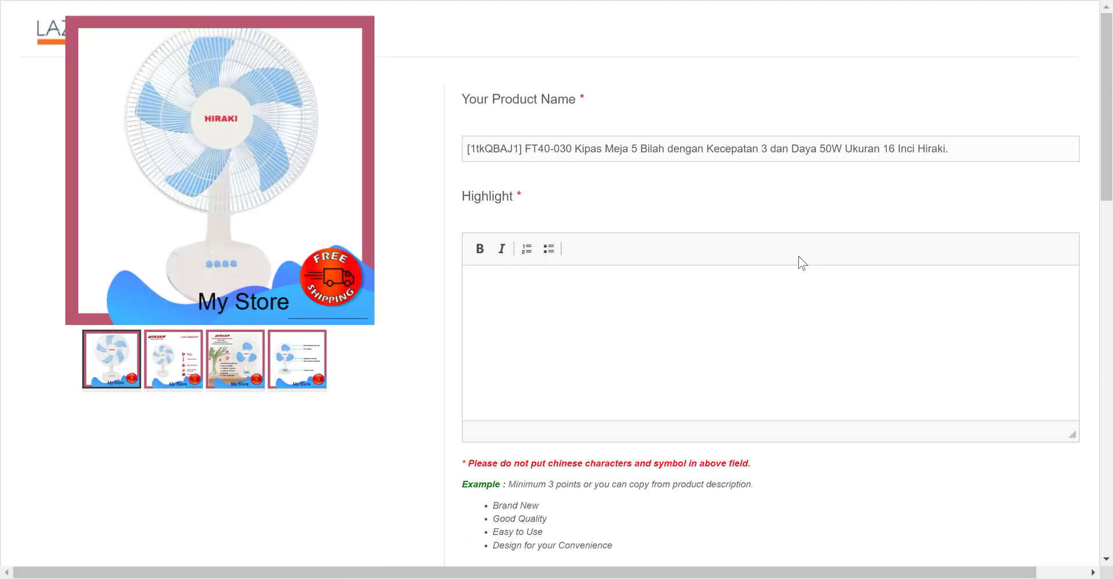
Step: Remove the bracketed prefix [1tkQBAJ1] from the start of the fan's product name
click(970, 147)
drag(970, 148, 521, 148)
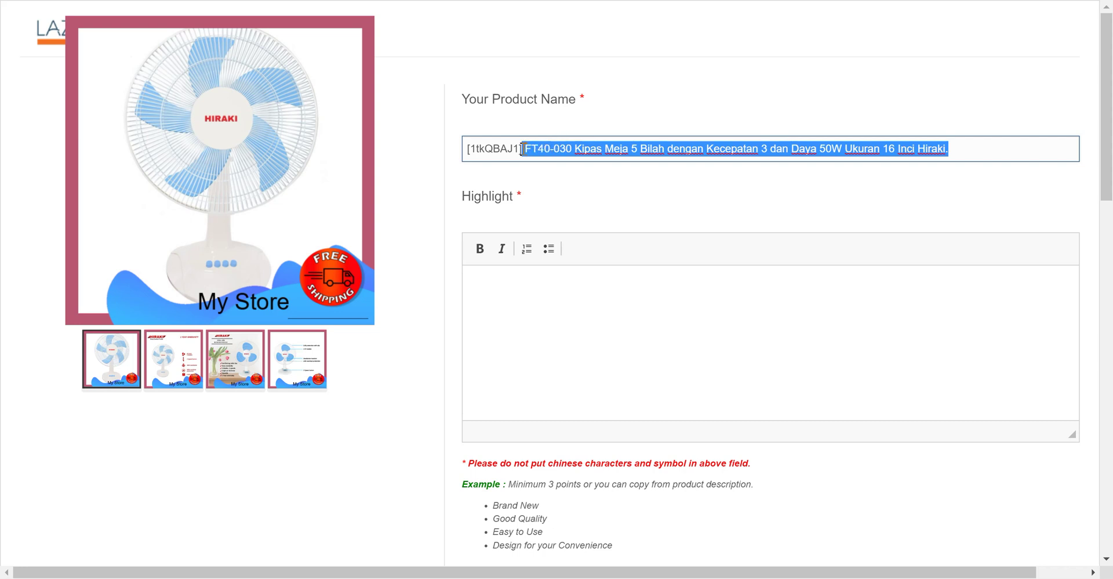
click(523, 149)
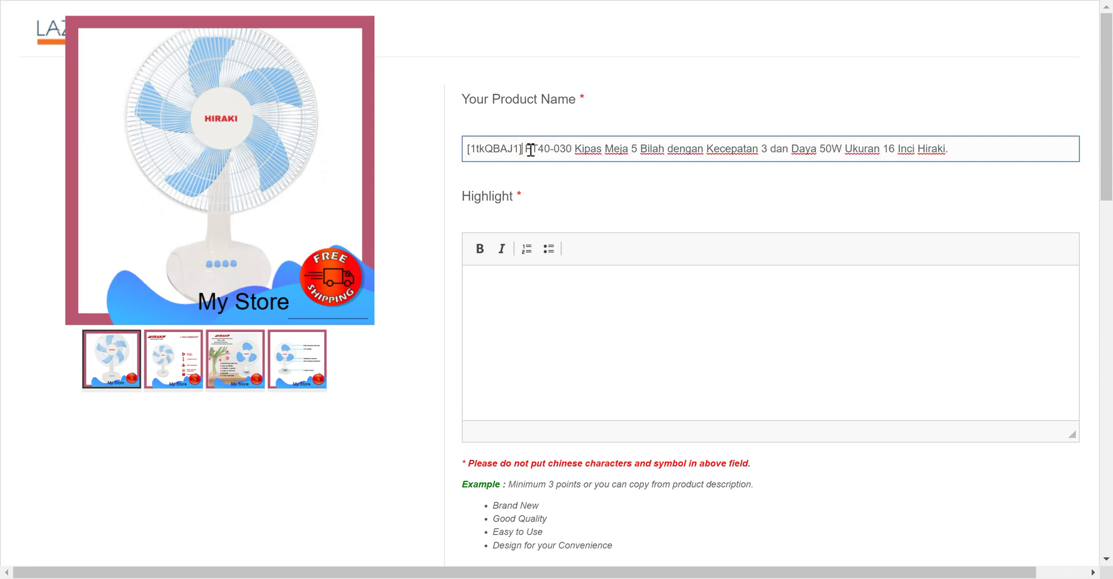
drag(525, 148, 464, 144)
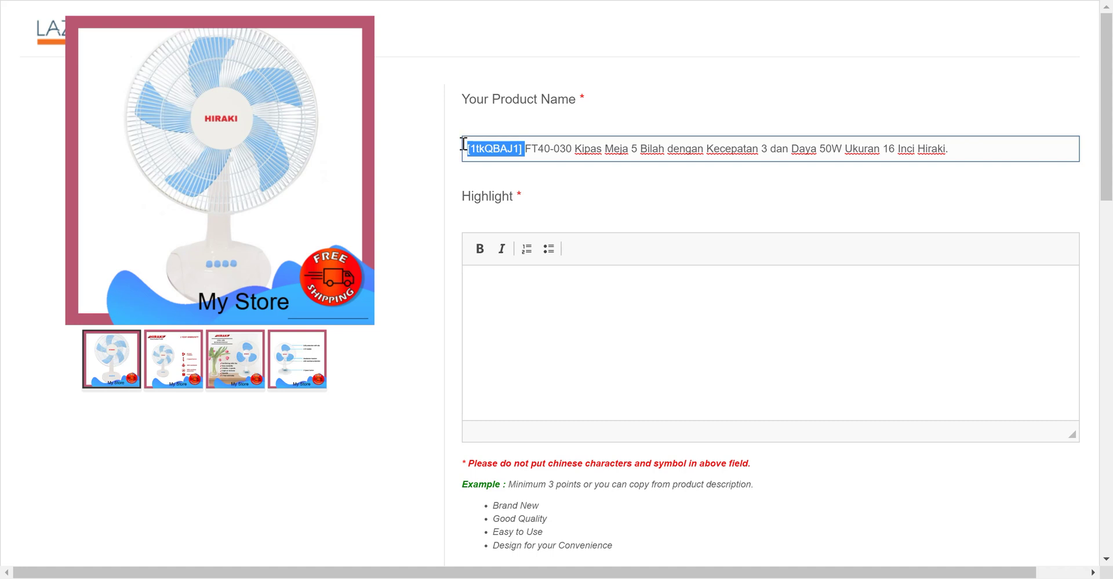
key(BackSpace)
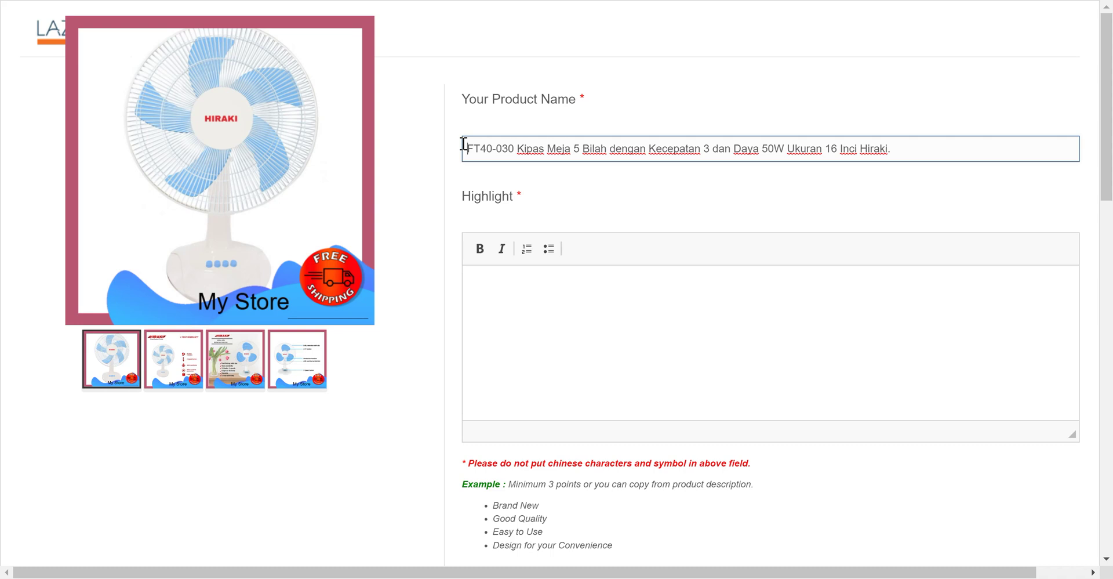
Step: Copy the cleaned product name and examine the published Lazada listing of the Halal Sunnah Iftar Dates
drag(467, 148, 1047, 151)
key(ctrl+c)
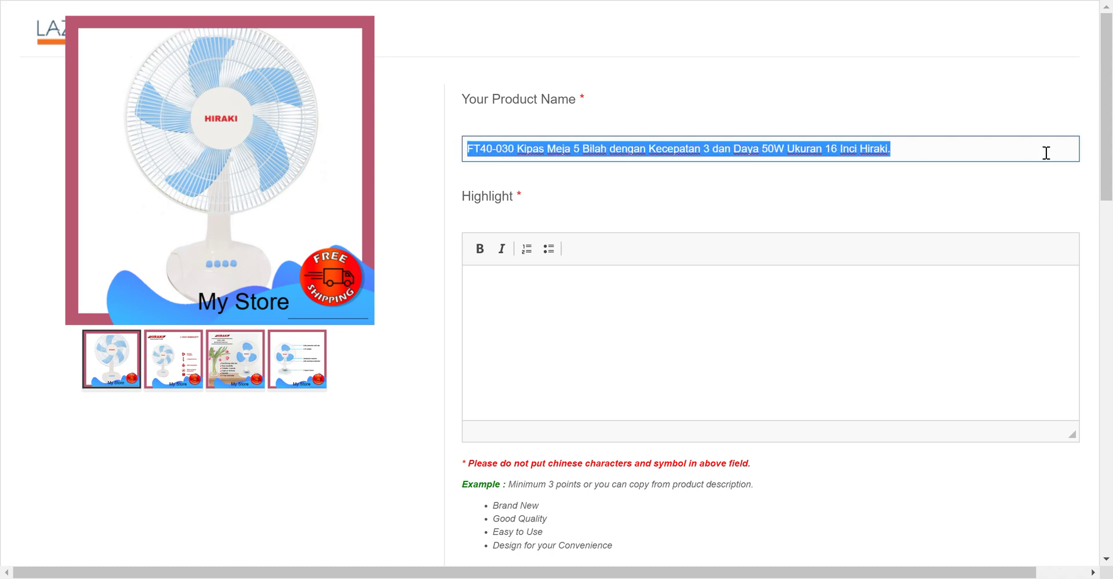
click(930, 157)
click(931, 181)
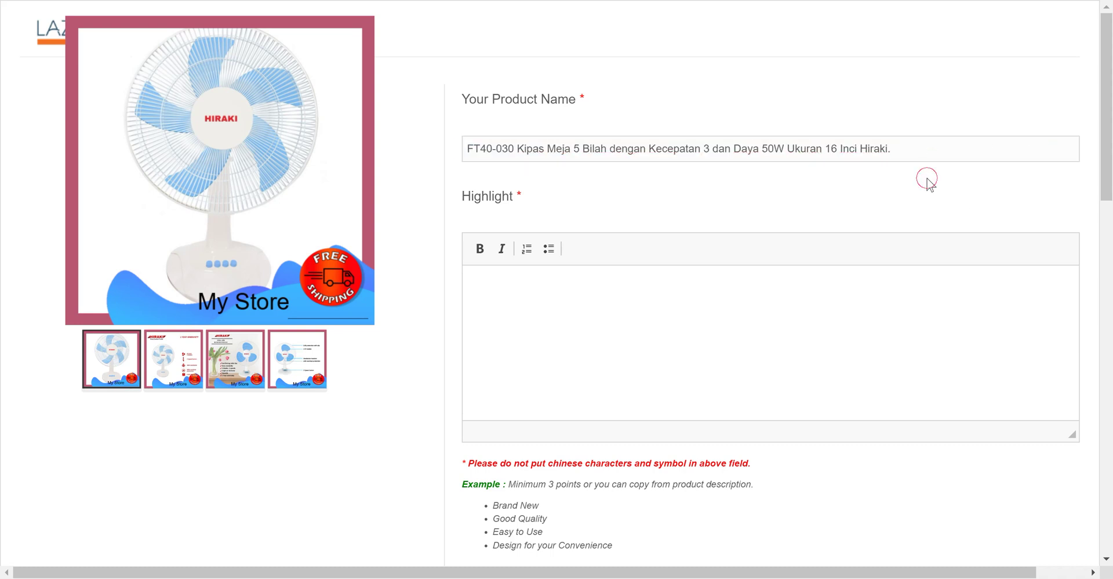
click(834, 305)
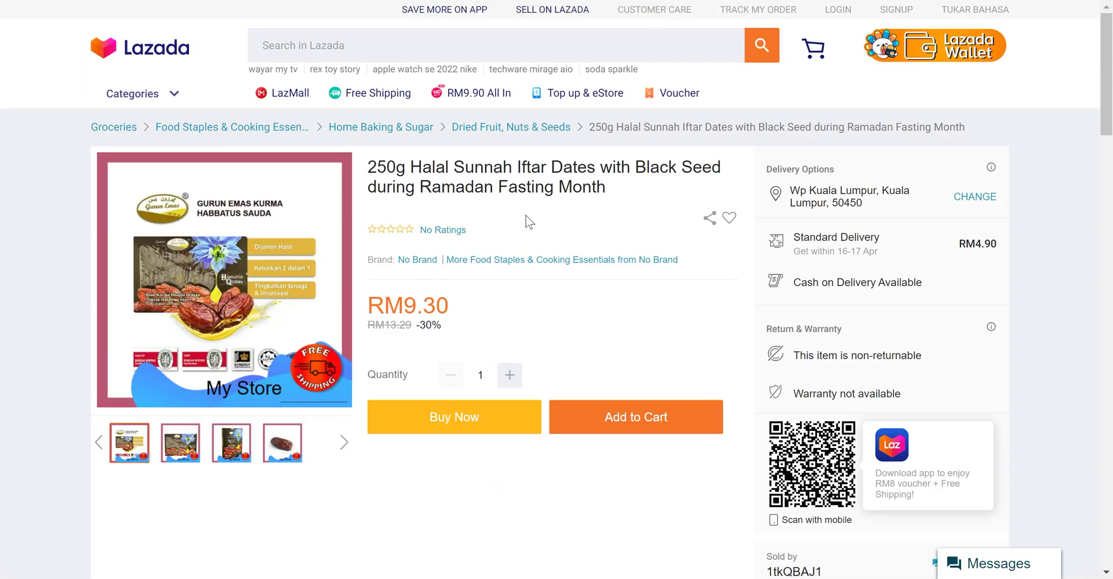
scroll(529, 222, down, 9)
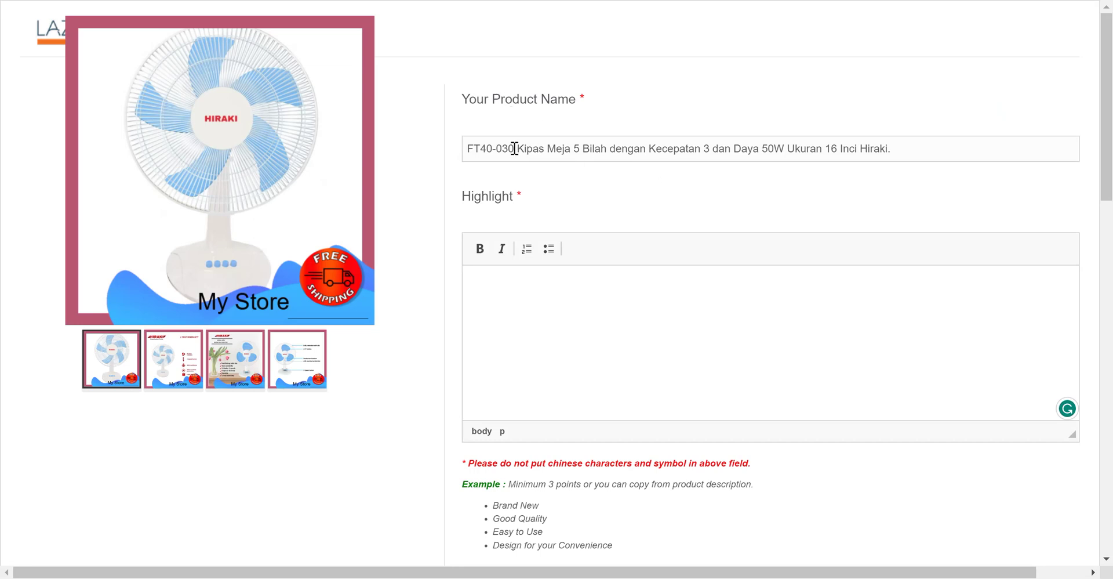
Step: Fill the Highlight with "Kipas Meja 5 Bilah dengan Kecepatan 3 dan Daya 50W Ukuran 16 Inci Hiraki." copied from the product name
drag(519, 148, 706, 149)
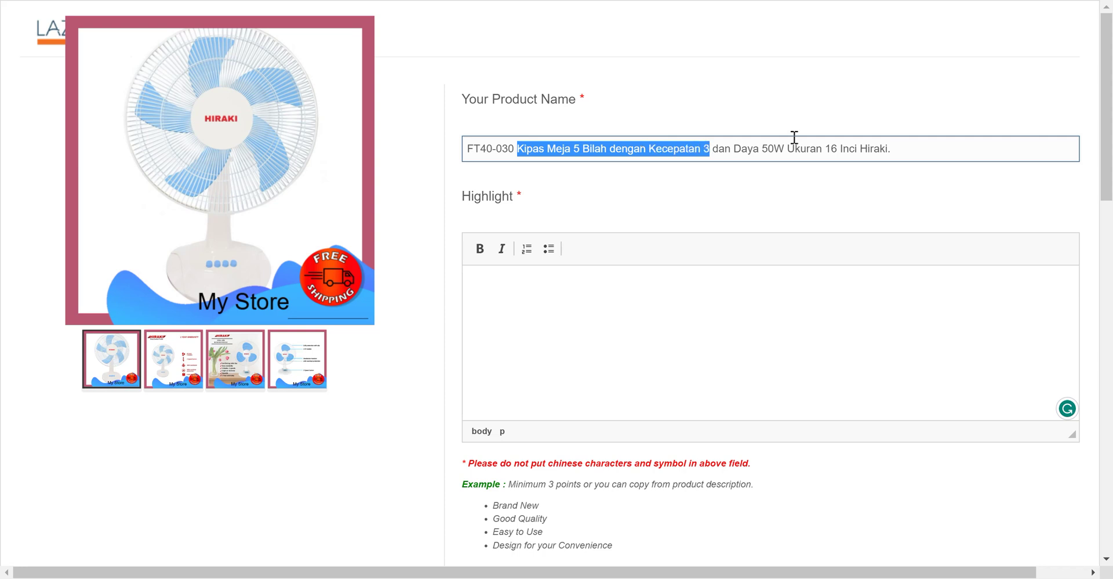
drag(900, 146, 526, 144)
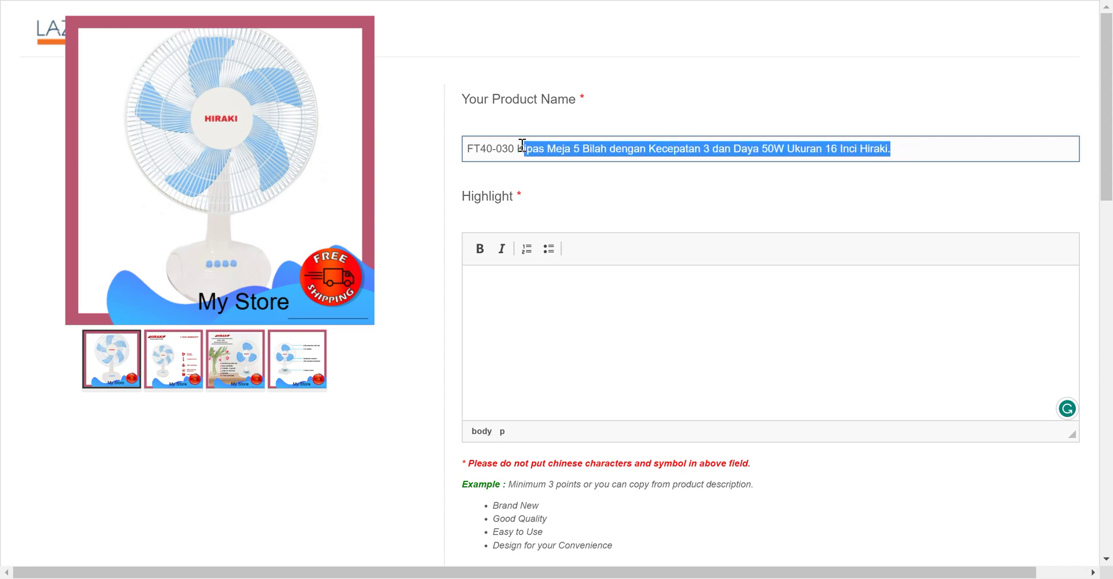
click(568, 315)
key(ctrl+v)
Step: Look through the product description and set the warranty type to No Warranty
scroll(571, 316, down, 4)
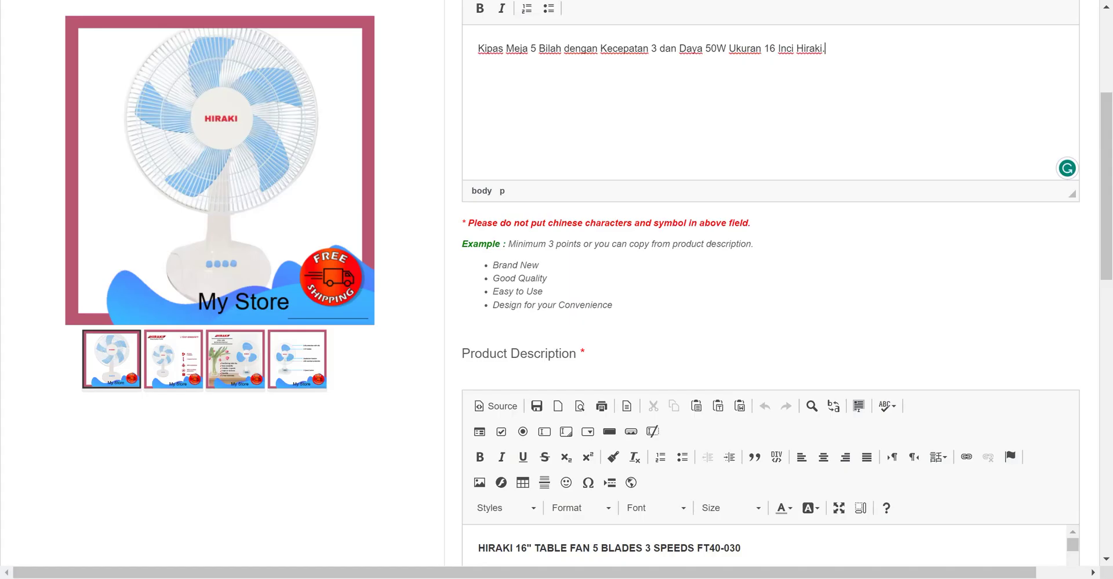
scroll(653, 168, down, 5)
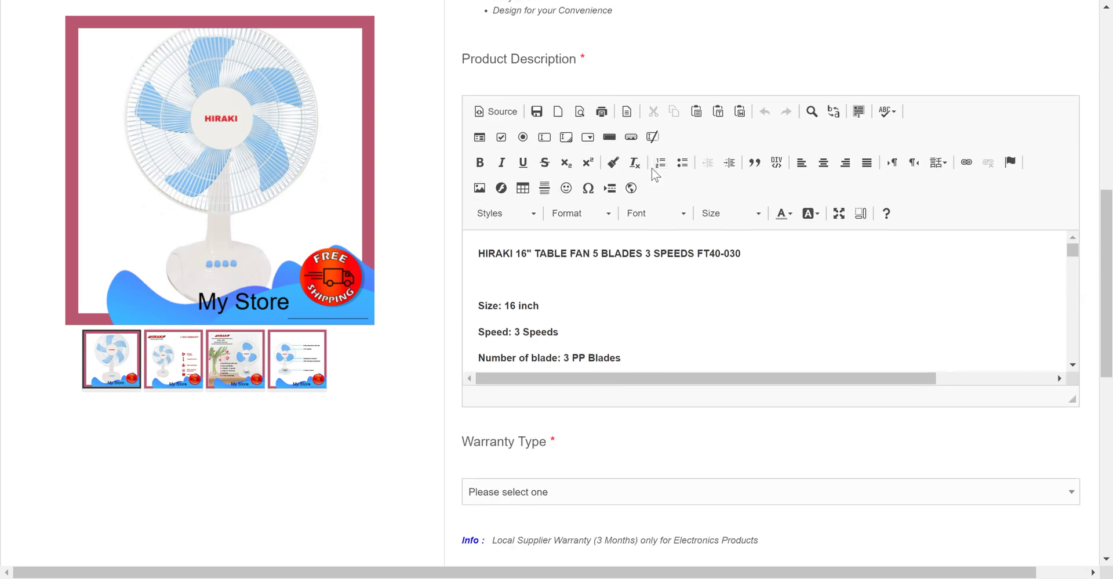
scroll(679, 293, down, 1)
scroll(679, 293, down, 6)
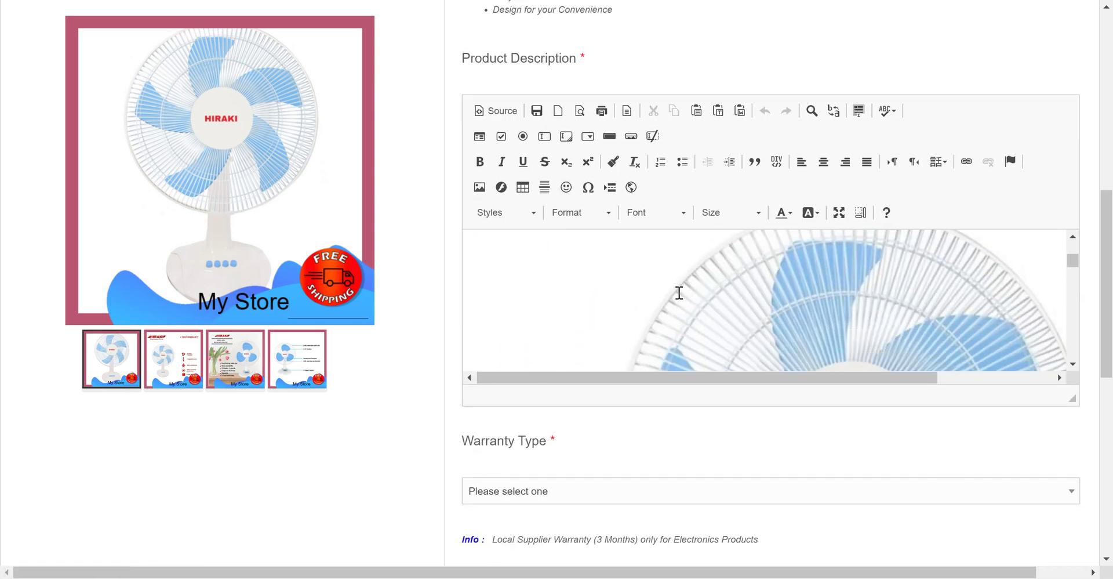
scroll(691, 454, down, 3)
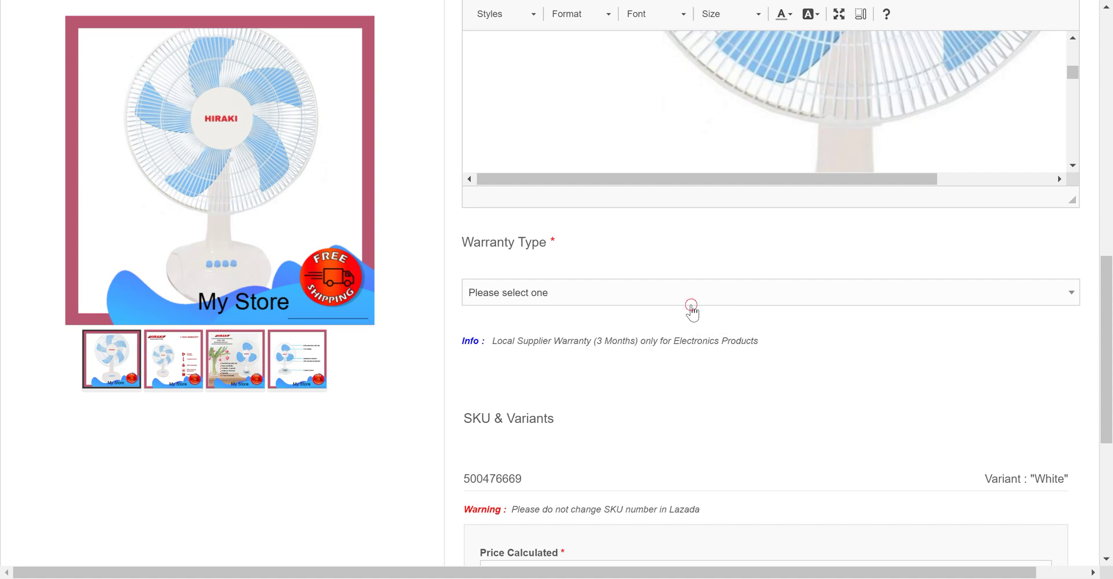
click(691, 300)
click(684, 376)
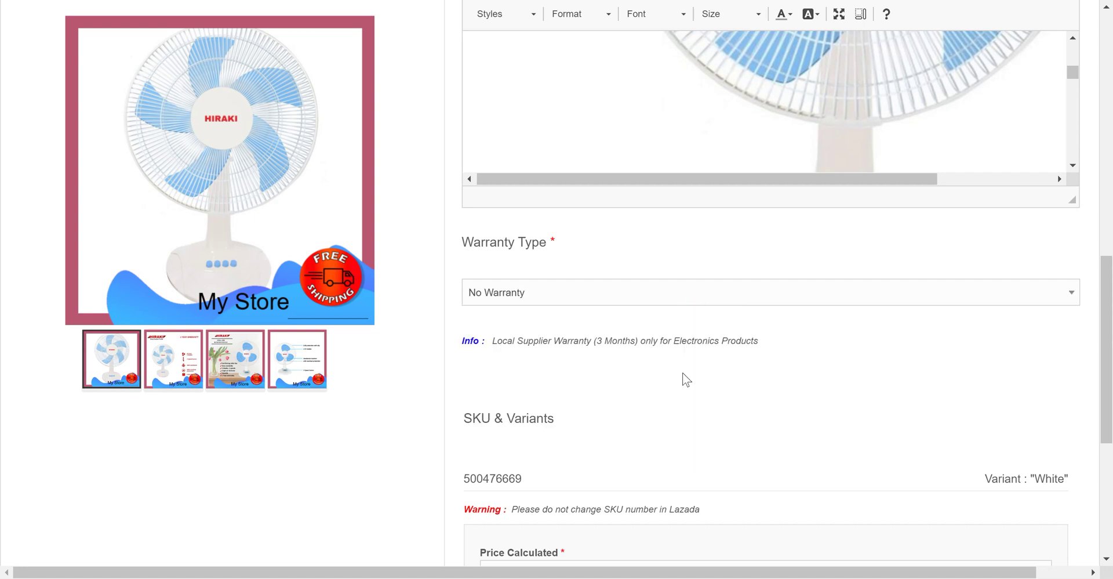
Step: Review the variant's prices and promotion dates, sync the table fan to Lazada and acknowledge the upload
scroll(684, 378, down, 5)
scroll(685, 378, down, 1)
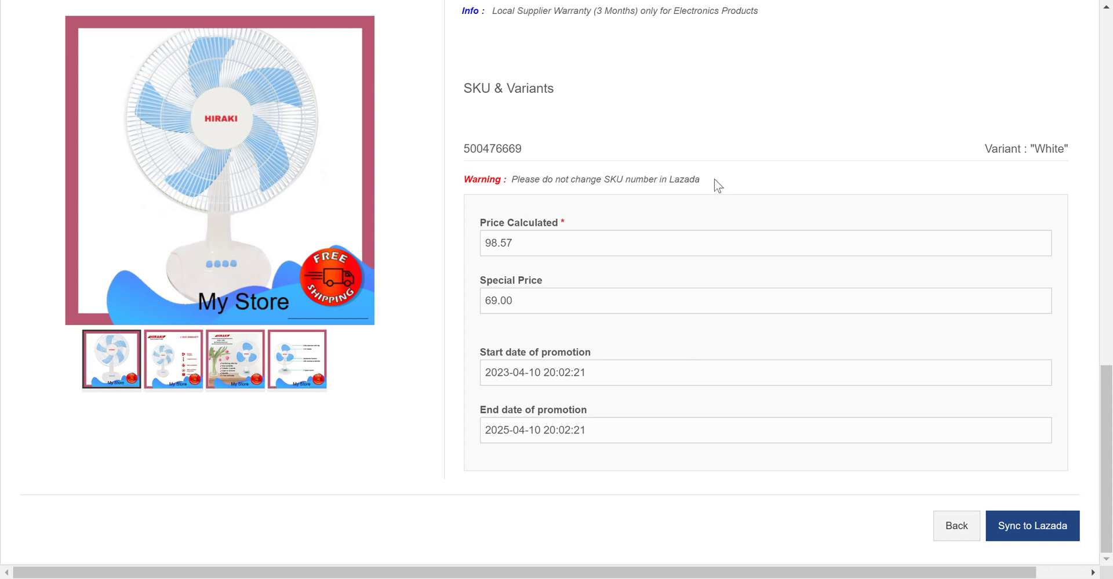
scroll(717, 182, up, 8)
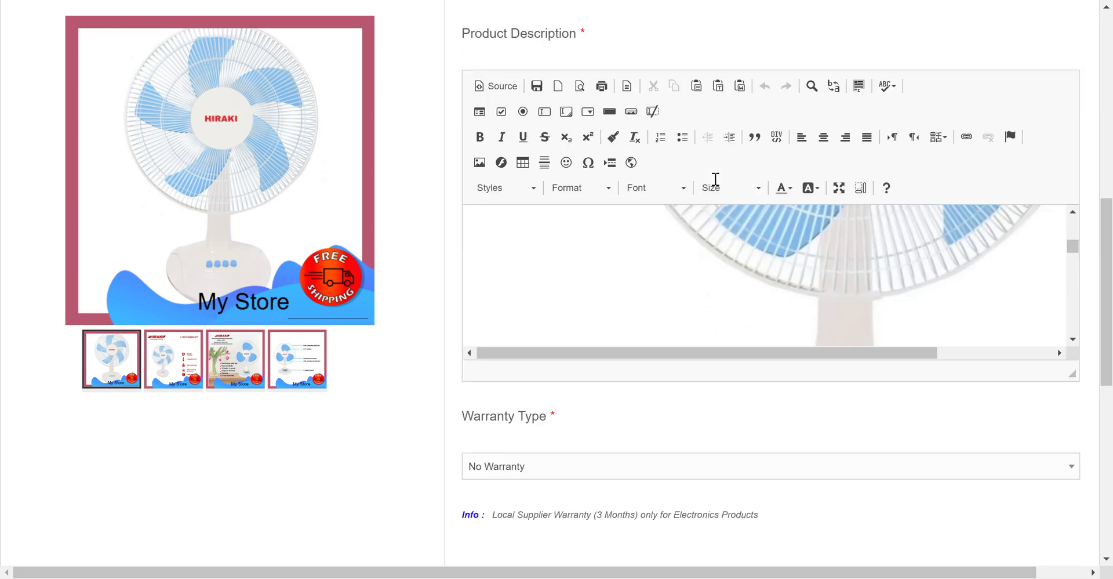
scroll(715, 180, down, 8)
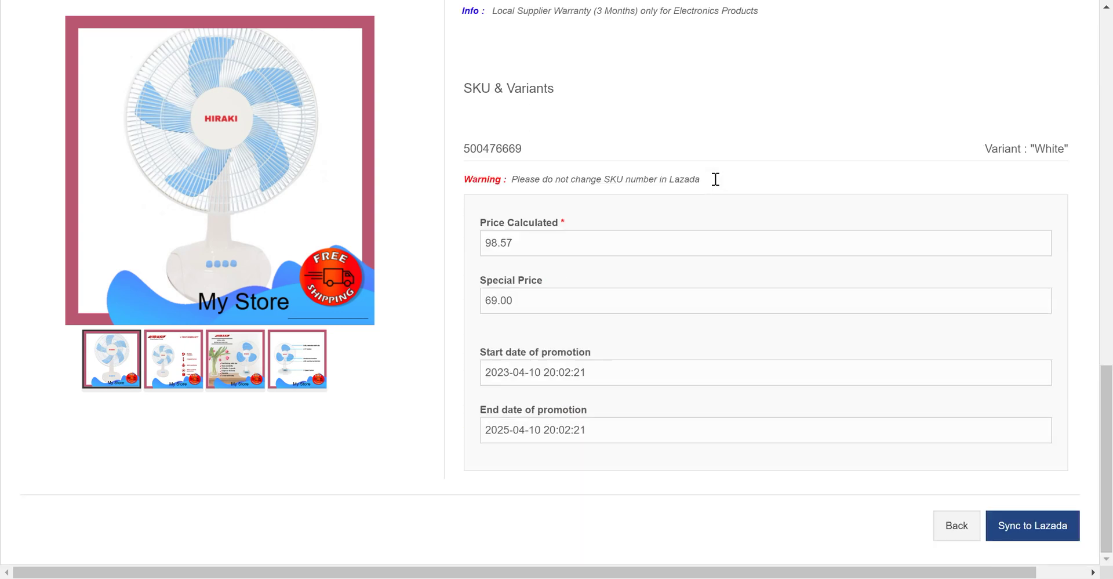
click(1048, 540)
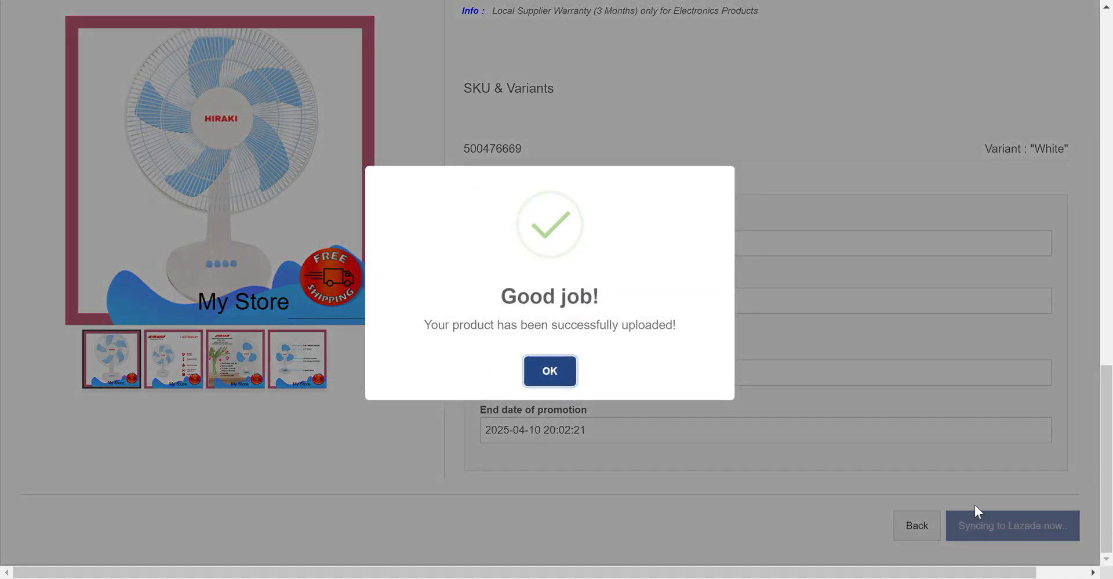
click(567, 370)
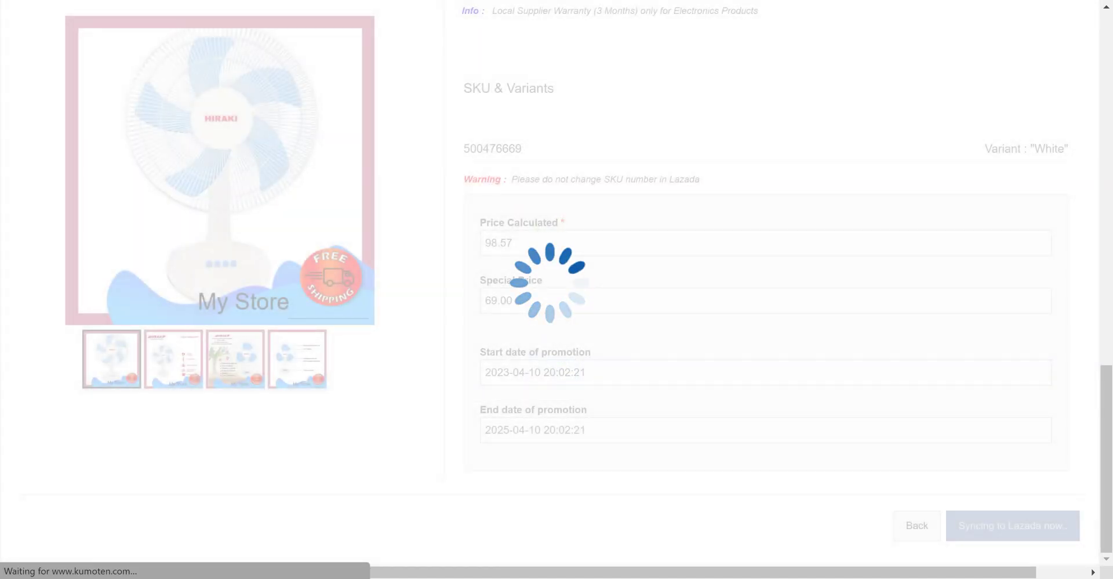